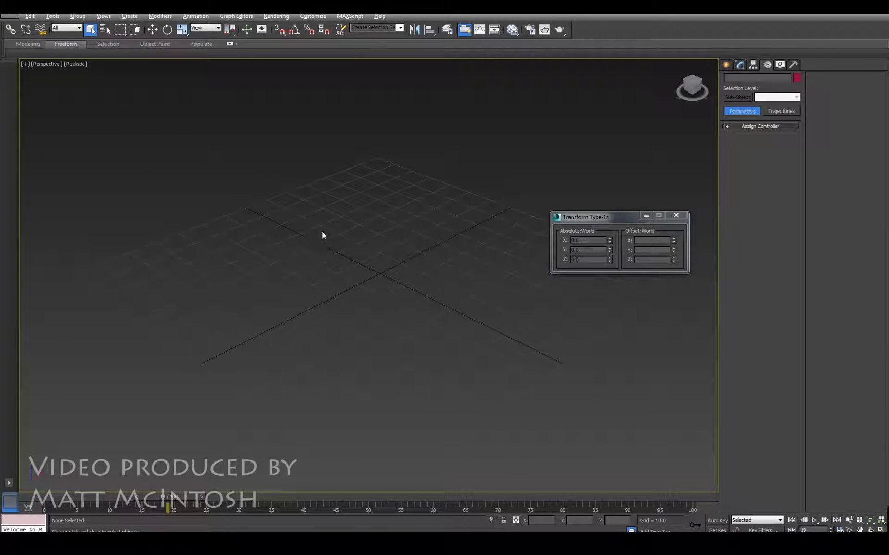
Step: Move the Transform Type-In dialog to the lower right and show the Create panel
middle_click_drag(379, 273, 393, 260, "alt")
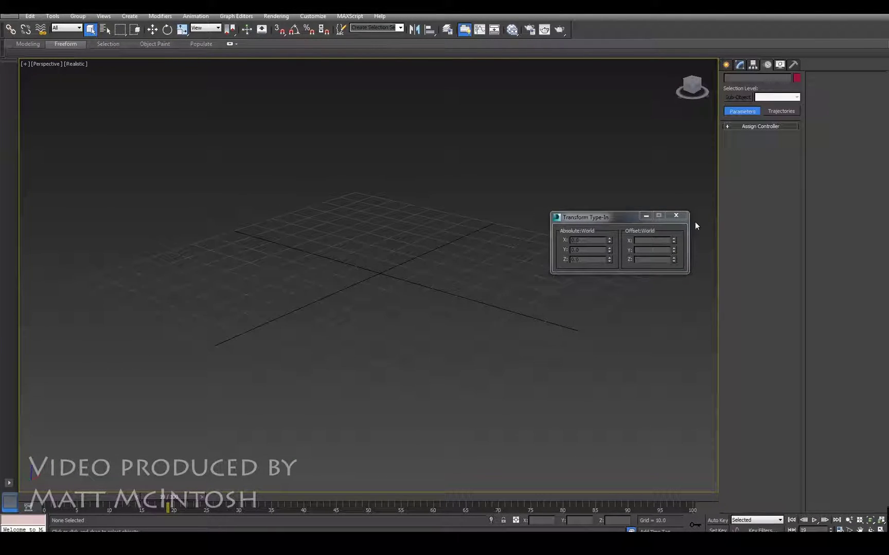
left_click_drag(585, 218, 595, 335)
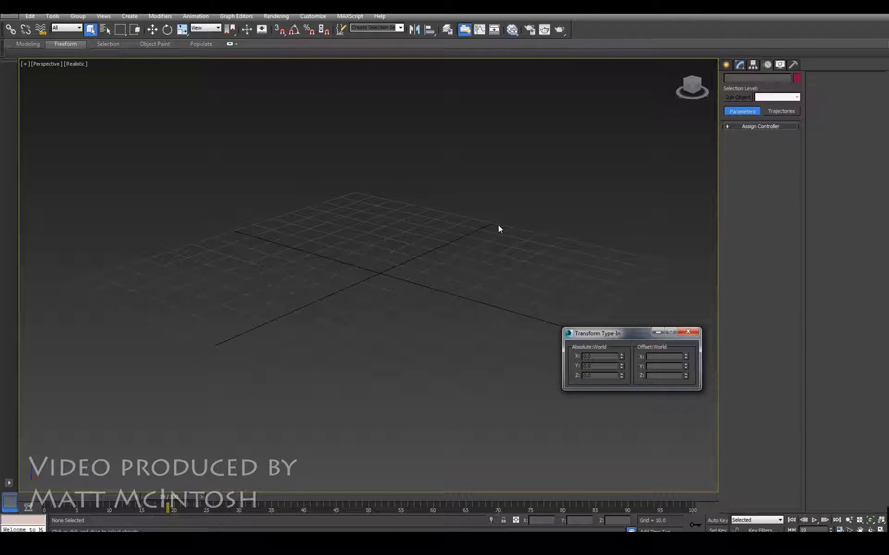
middle_click_drag(498, 229, 674, 122, "alt")
left_click(725, 64)
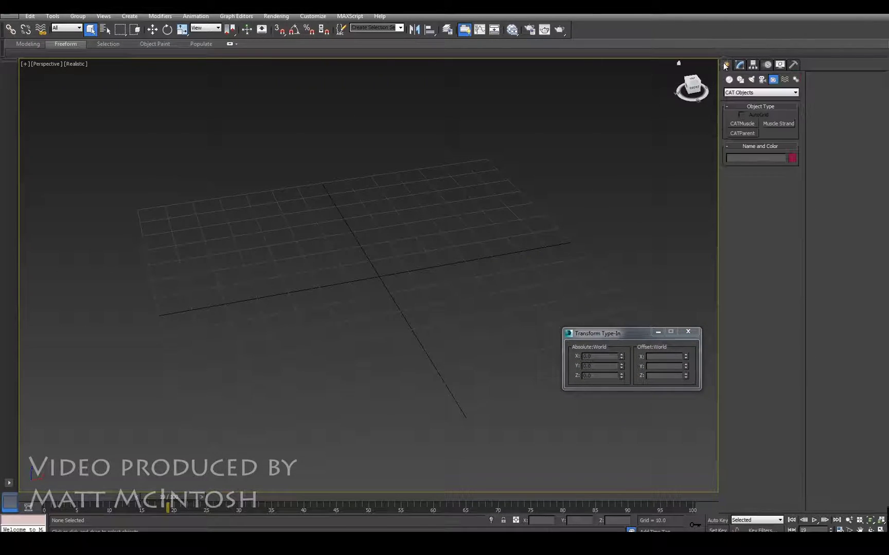
Step: Switch the Create panel category to Standard helper objects
middle_click_drag(525, 205, 478, 227, "alt")
left_click(756, 93)
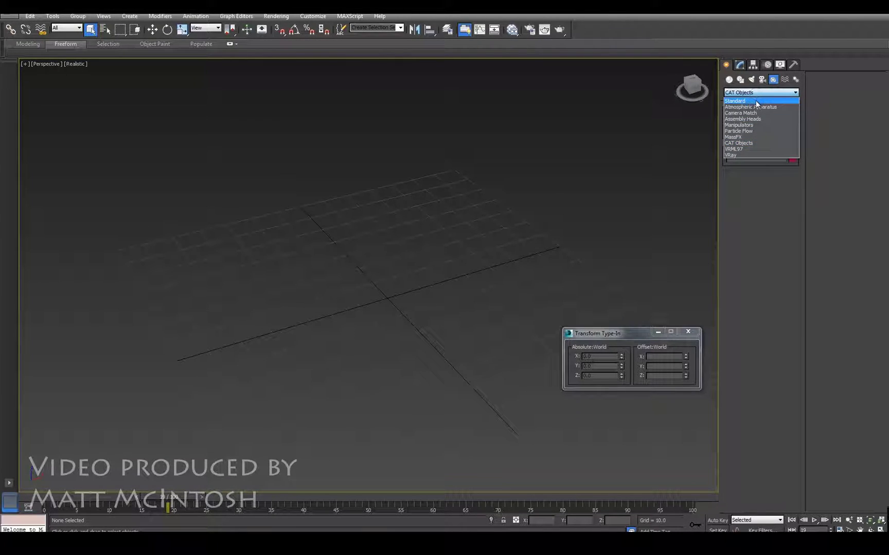
left_click(756, 100)
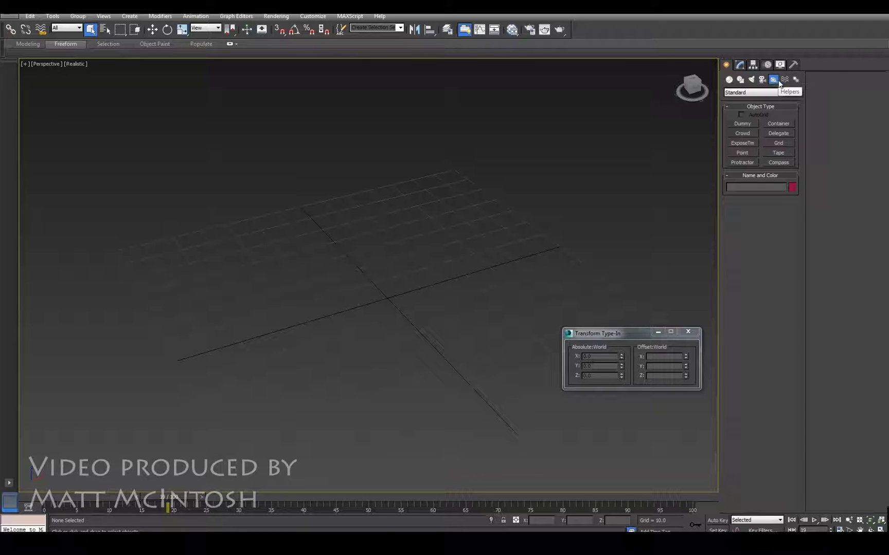
left_click(754, 93)
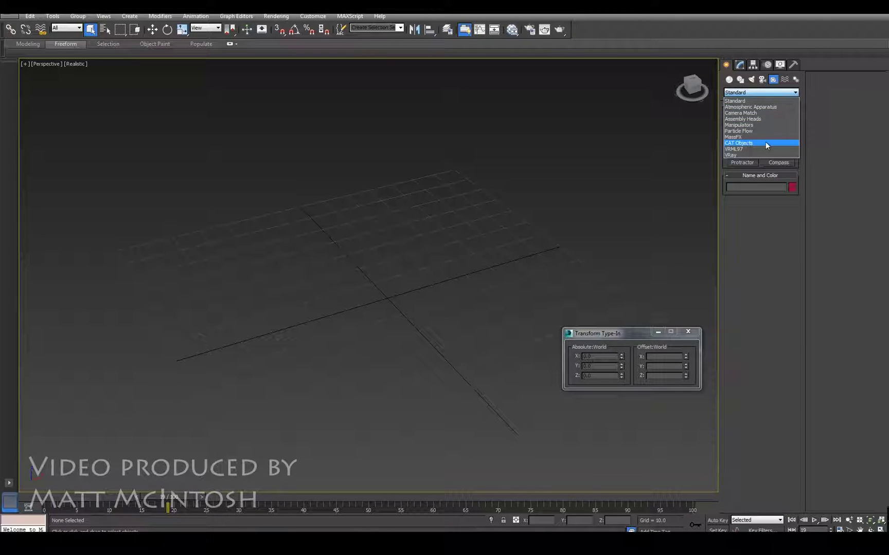
Step: Switch to CAT Objects, start a CATParent and choose the Alien preset rig
left_click(751, 142)
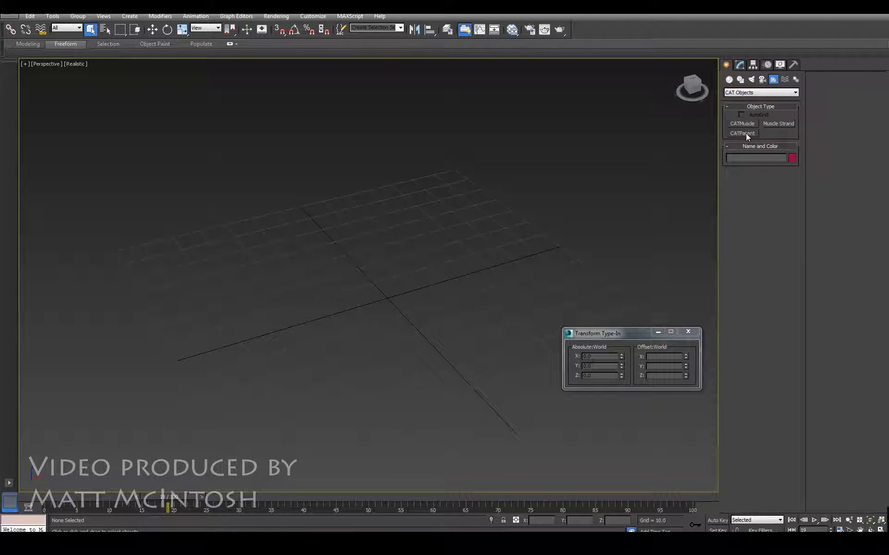
left_click(743, 133)
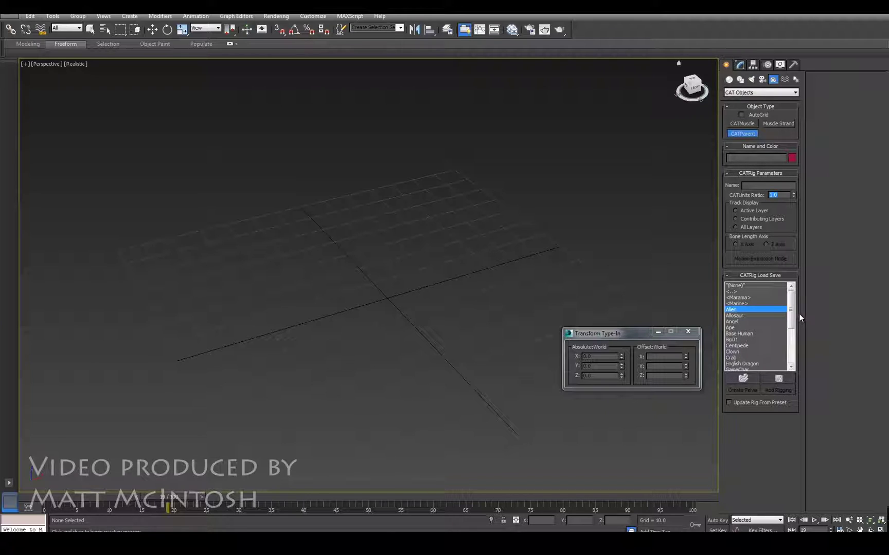
mouse_move(791, 313)
left_mouse_down()
mouse_move(801, 363)
mouse_move(803, 316)
left_mouse_up()
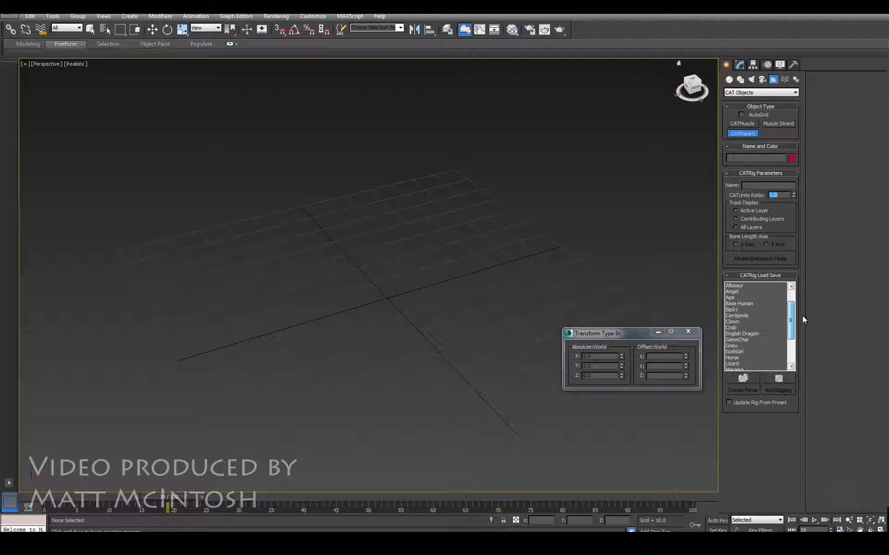
left_click(743, 311)
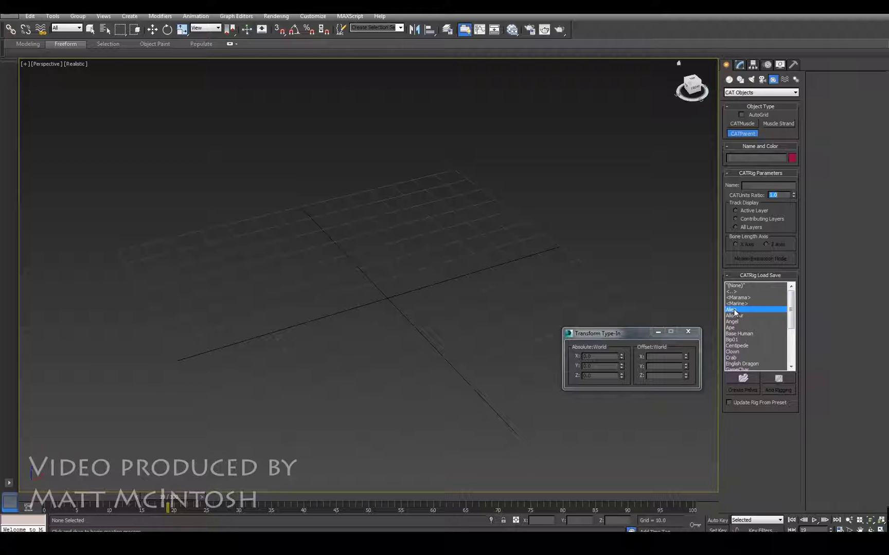
Step: Create the Alien CAT rig, Character001, full size at the grid centre
left_click(390, 301)
left_click_drag(476, 372, 625, 407)
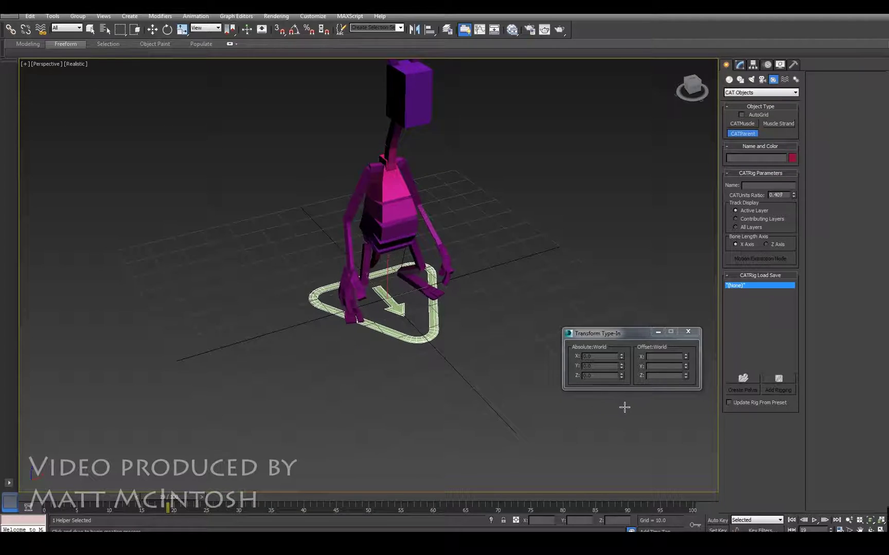
middle_click_drag(434, 291, 334, 336, "alt")
Step: Return the time slider to frame 0 and bring up the Motion panel
left_click_drag(183, 503, 46, 503)
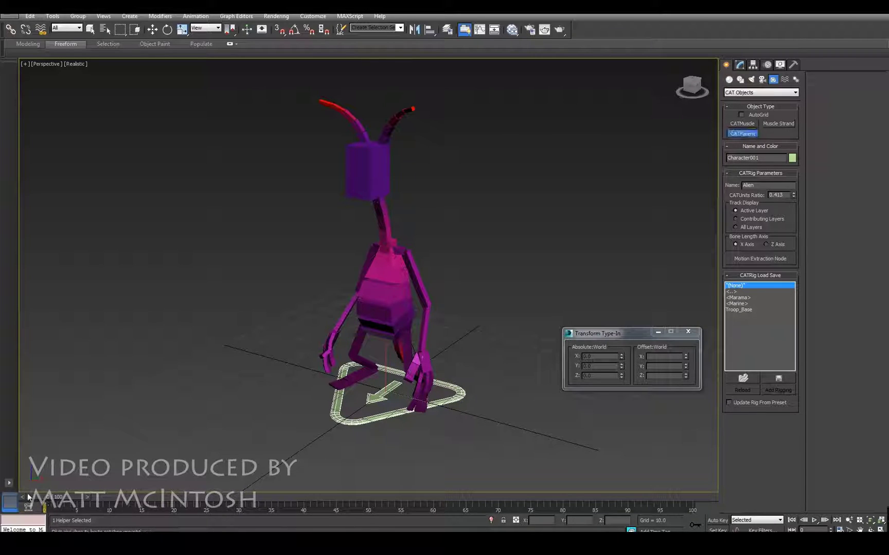
middle_click_drag(399, 312, 446, 309, "alt")
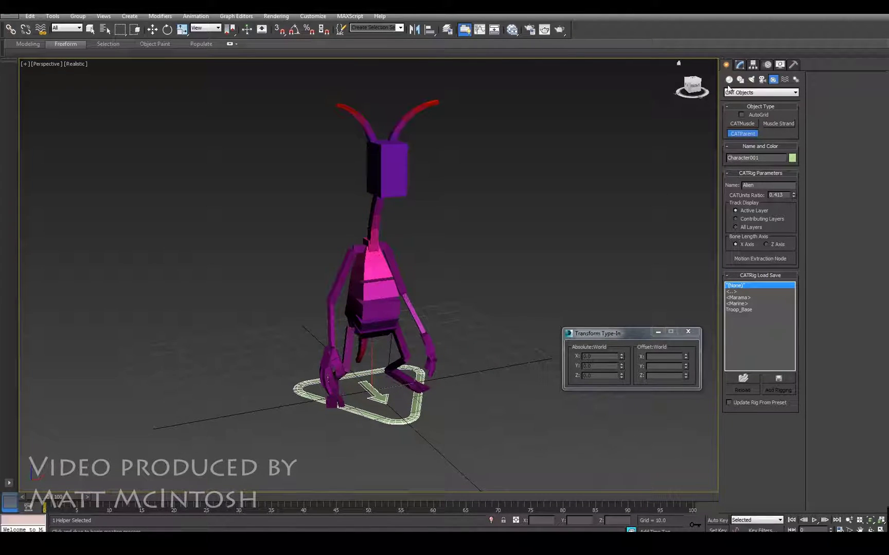
left_click(768, 66)
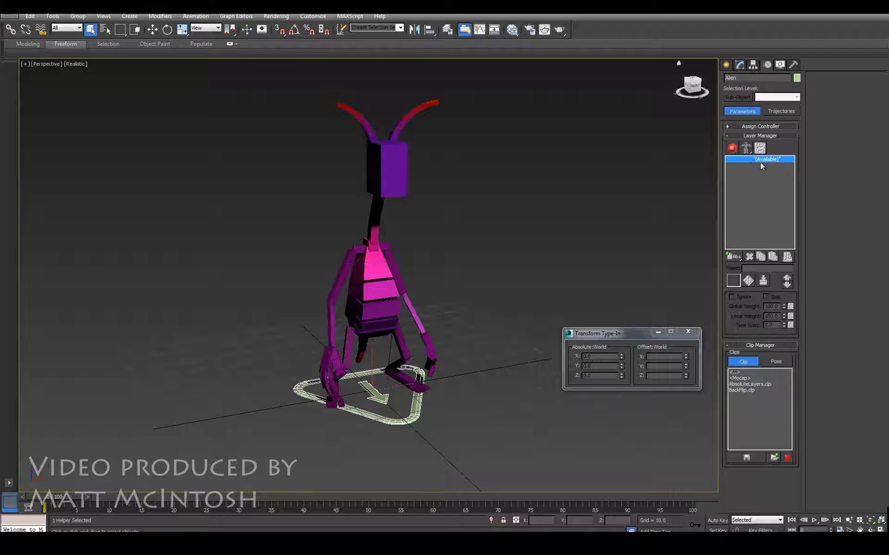
Step: Show the Layer Manager's Add Layer flyout of layer types
middle_click_drag(513, 298, 450, 309, "alt")
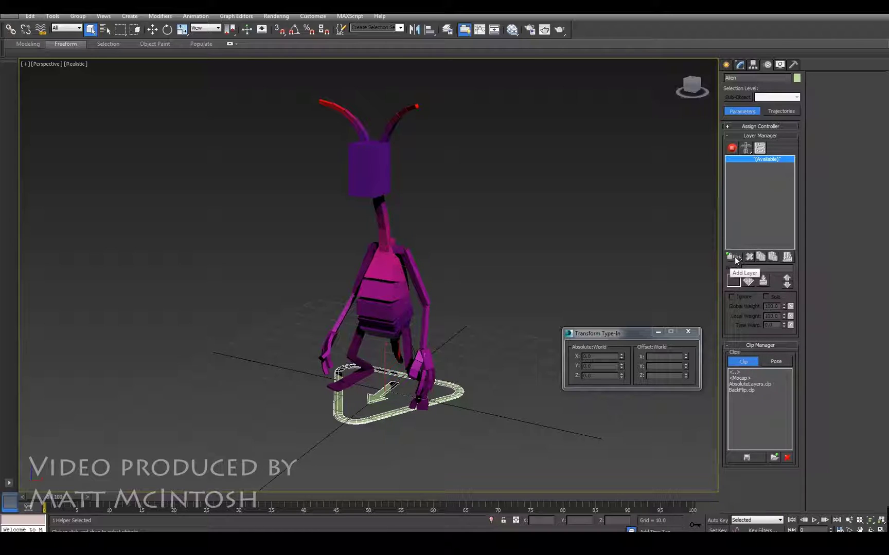
left_click_drag(735, 257, 738, 260)
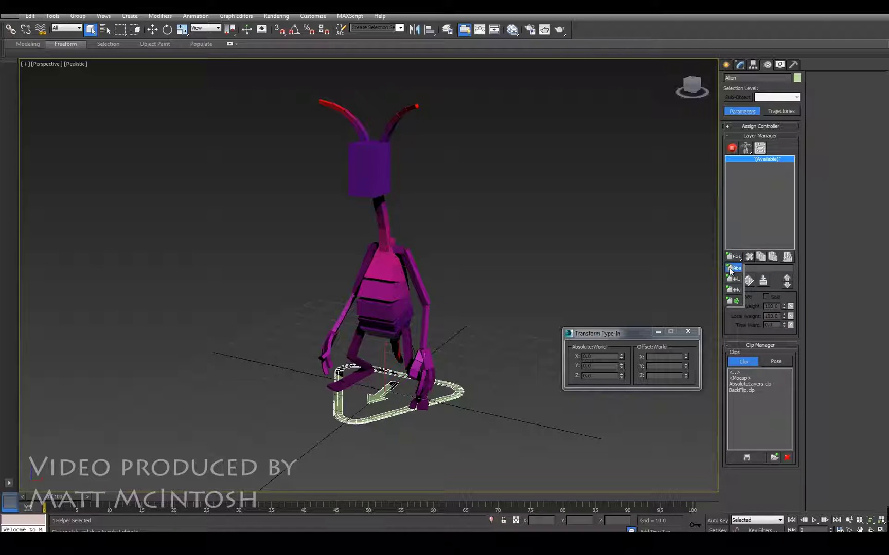
Step: Add an Abs layer named Animation Layer at 100% weight and view the alien from the front
left_click_drag(737, 268, 738, 268)
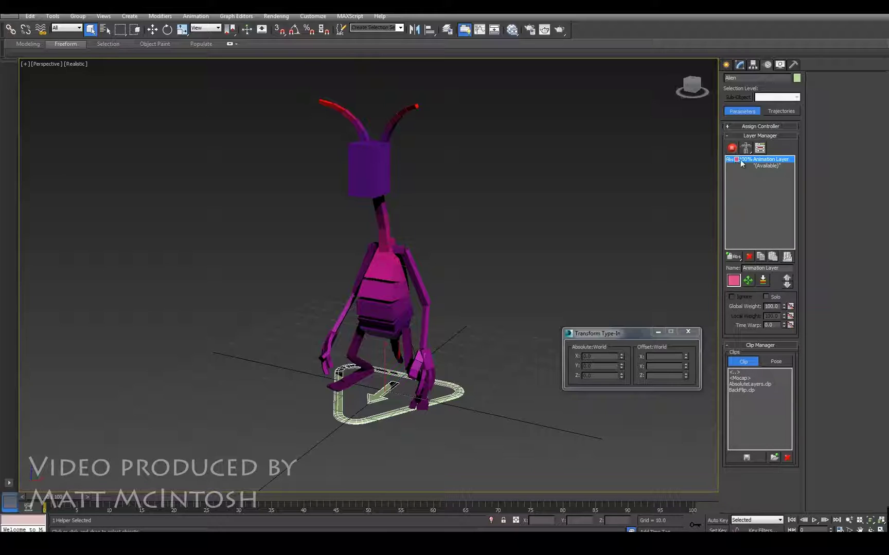
middle_click_drag(557, 280, 509, 285, "alt")
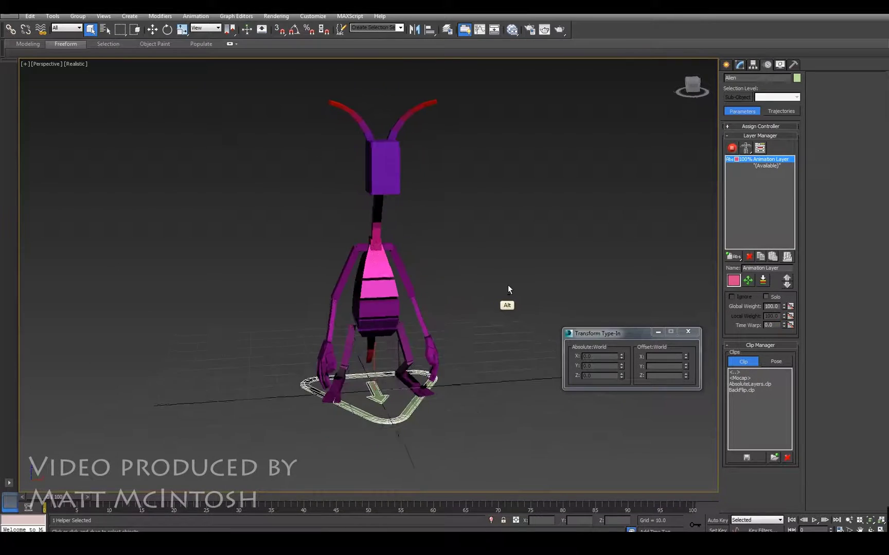
middle_click_drag(505, 248, 331, 304, "alt")
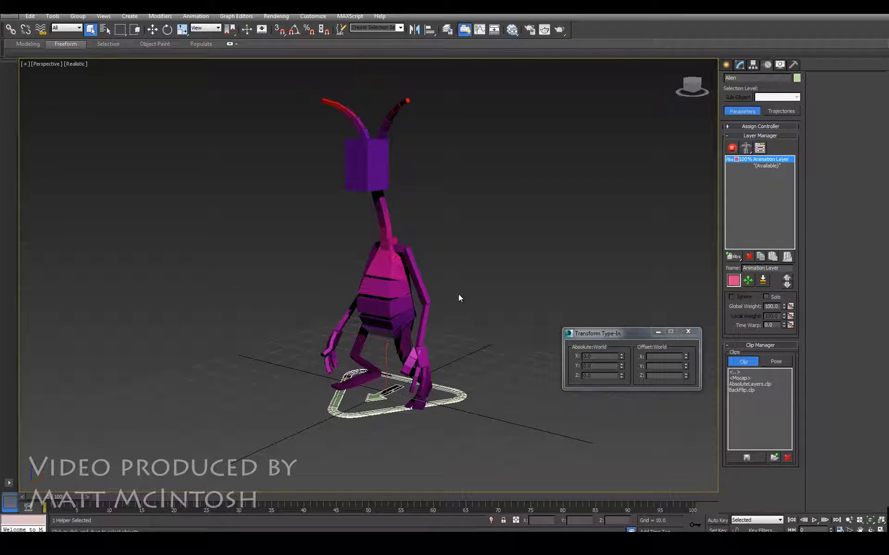
middle_click_drag(434, 295, 452, 265, "alt")
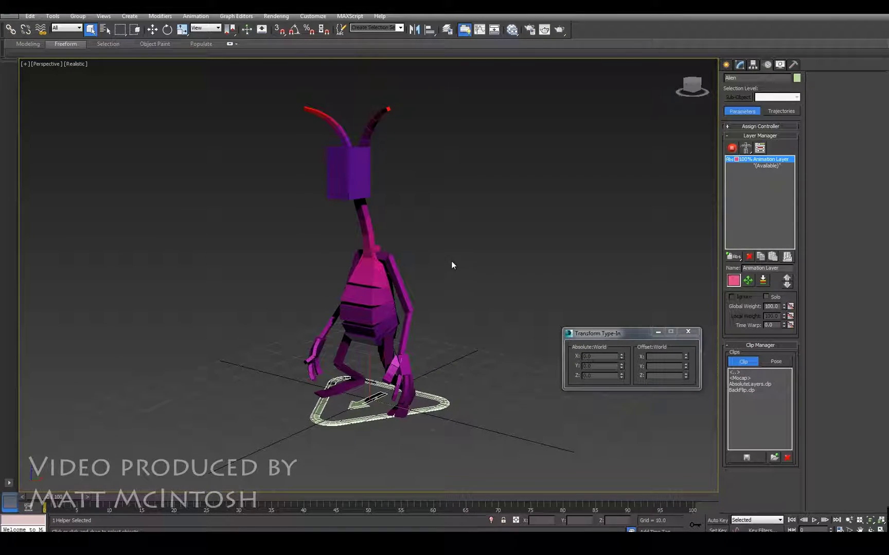
left_click(729, 148)
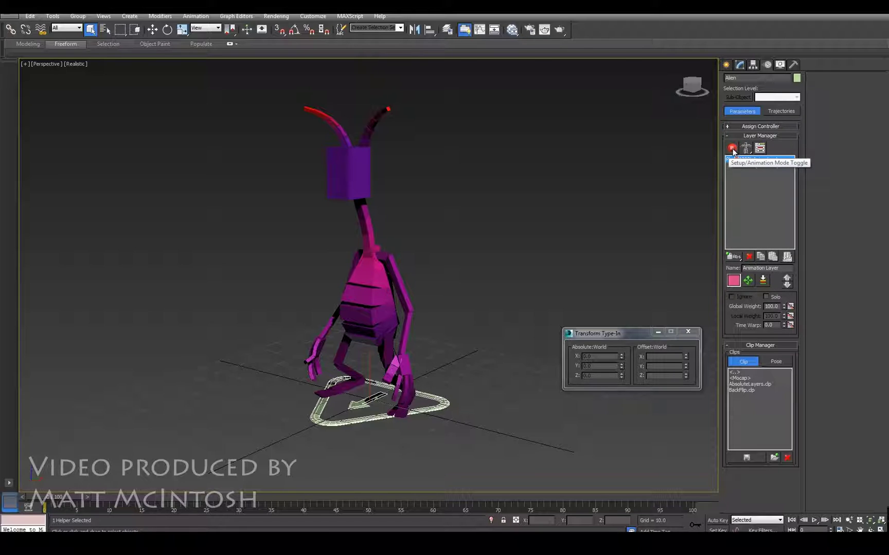
Step: Toggle the rig into animation mode and turn on Auto Key
left_click(732, 148)
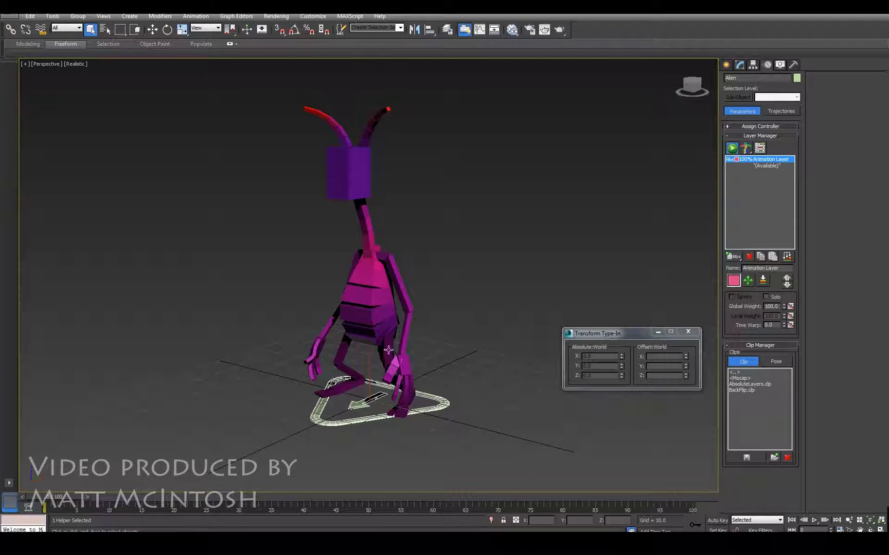
middle_click_drag(388, 350, 453, 253, "alt")
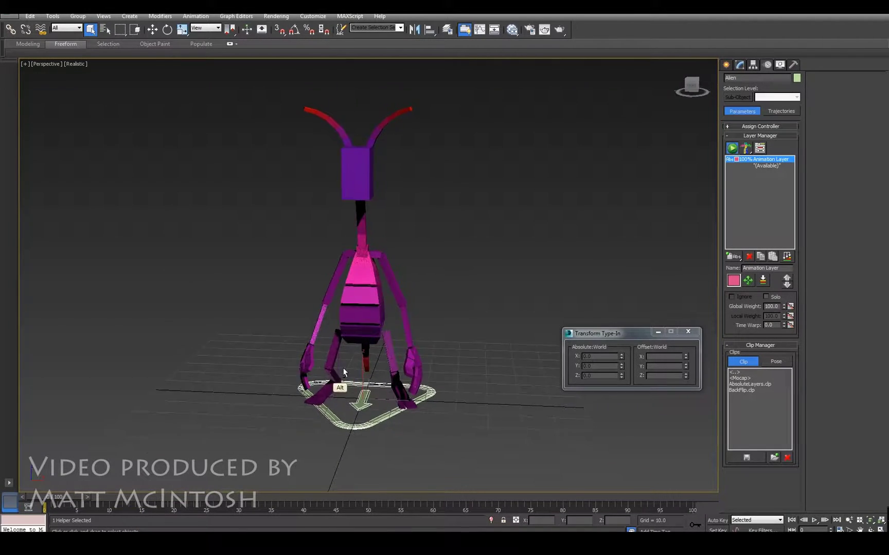
middle_click_drag(338, 371, 356, 383, "alt")
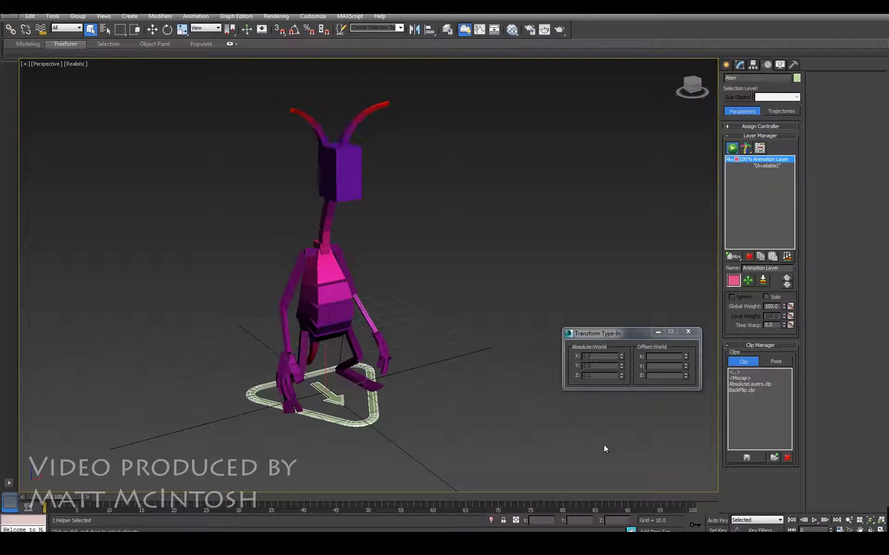
left_click(718, 521)
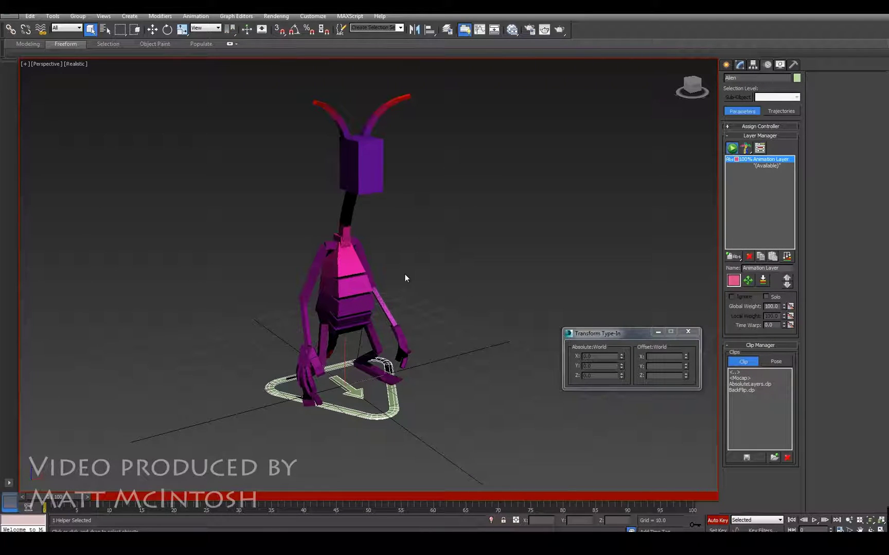
Step: Clear the selection, move to frame 10 and select the AlienLArmPalm bone
middle_click_drag(446, 344, 404, 323, "alt")
left_click(406, 329)
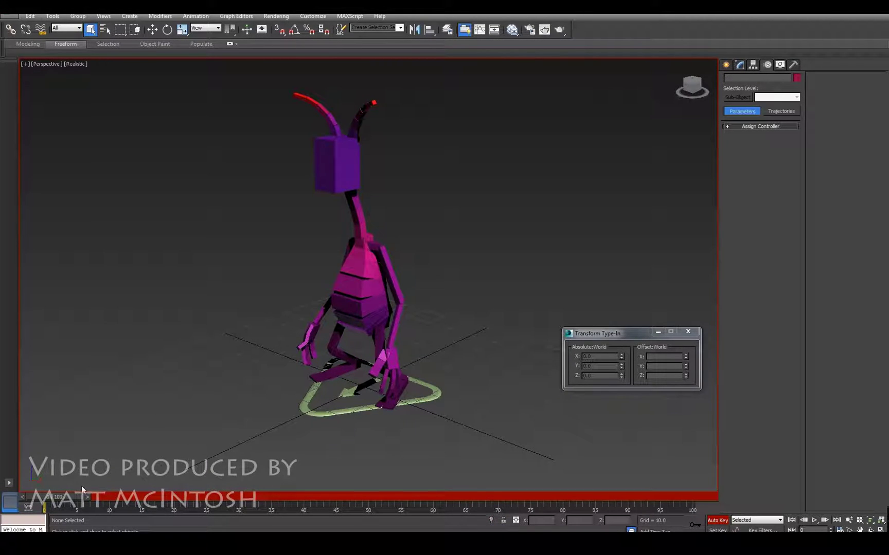
left_click_drag(58, 497, 118, 495)
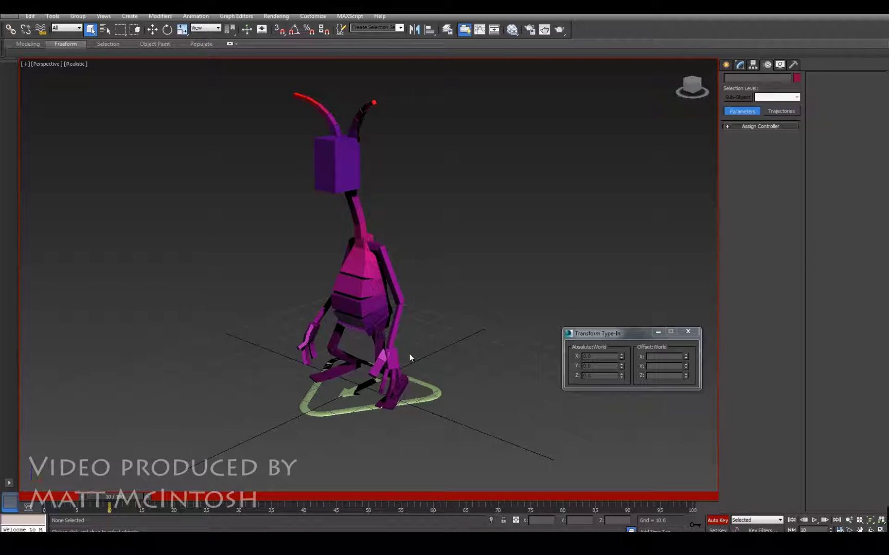
left_click(394, 358)
middle_click_drag(369, 318, 329, 311, "alt")
Step: Raise the left palm up and to the left at frame 10, then scrub back to check
key("w")
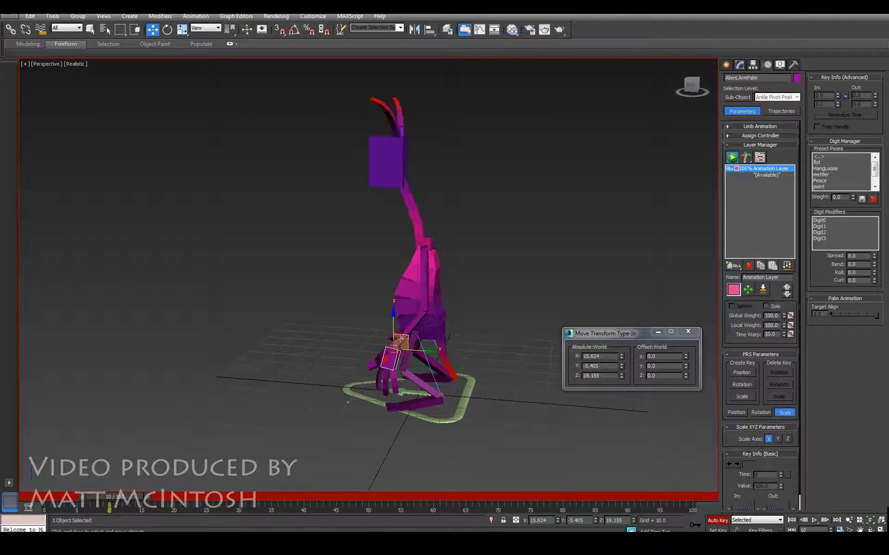
left_click_drag(406, 338, 380, 434)
key("e")
middle_click_drag(380, 434, 153, 487, "alt")
left_click_drag(133, 497, 43, 497)
Step: Rotate the left palm so it bends upward toward the chest
key("e")
middle_click_drag(381, 322, 405, 288, "alt")
middle_click_drag(518, 362, 458, 329, "alt")
middle_click_drag(513, 305, 525, 294, "alt")
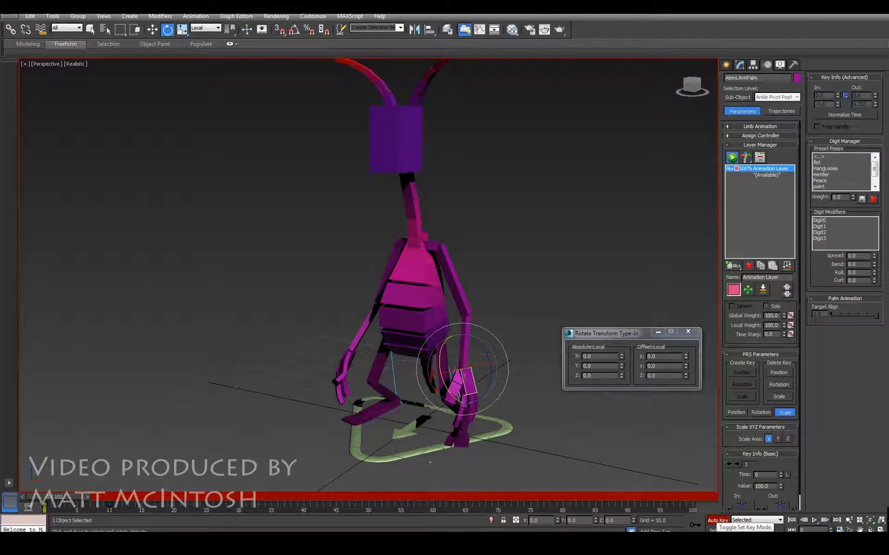
middle_click_drag(341, 333, 379, 360, "alt")
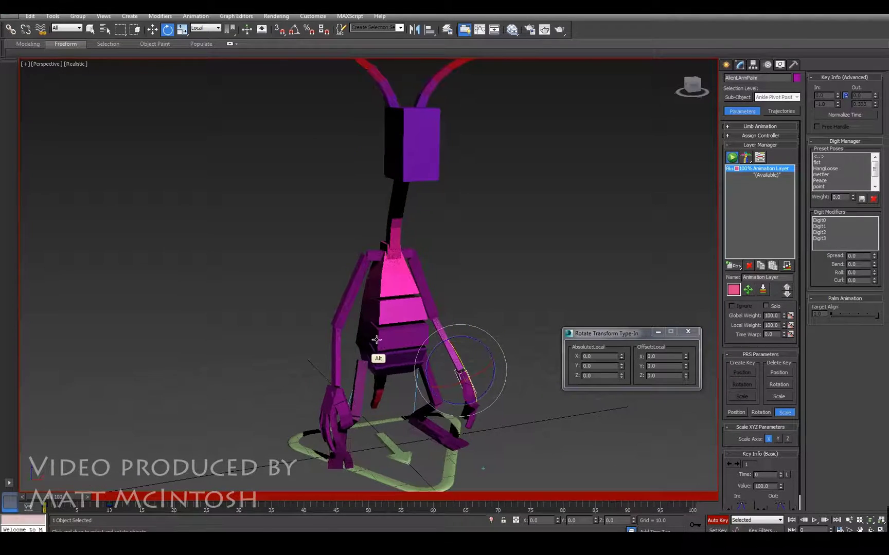
Step: Key the left hand lifted in front of the body at frame 6
left_click_drag(52, 497, 90, 497)
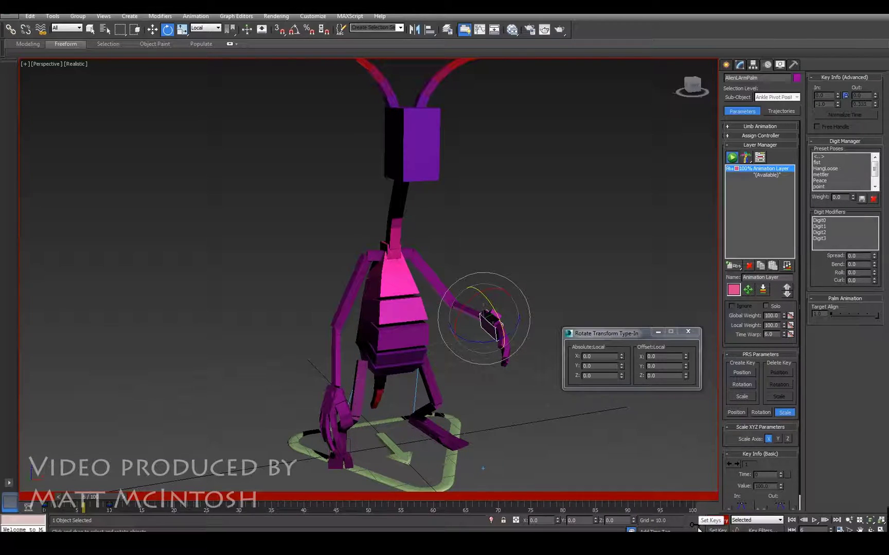
middle_click_drag(507, 359, 447, 363, "alt")
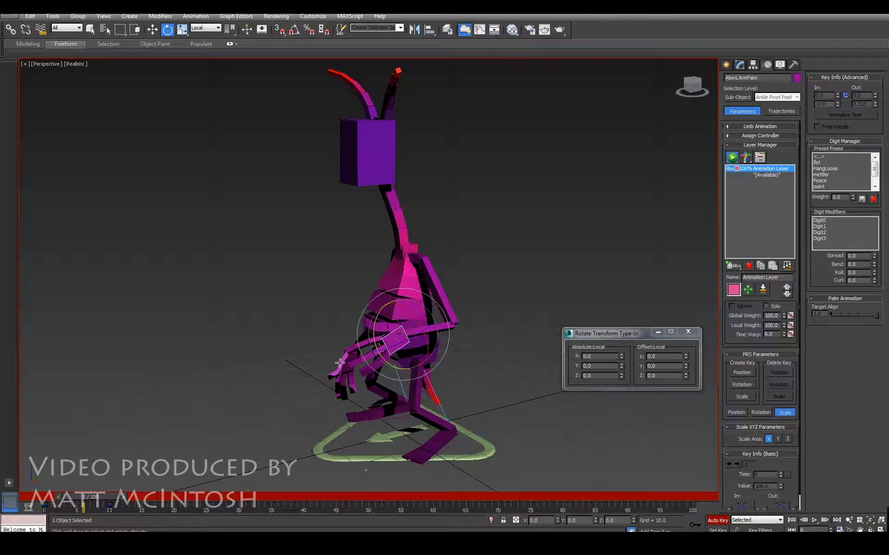
middle_click_drag(340, 363, 373, 360, "alt")
scroll(386, 368, "up", 3)
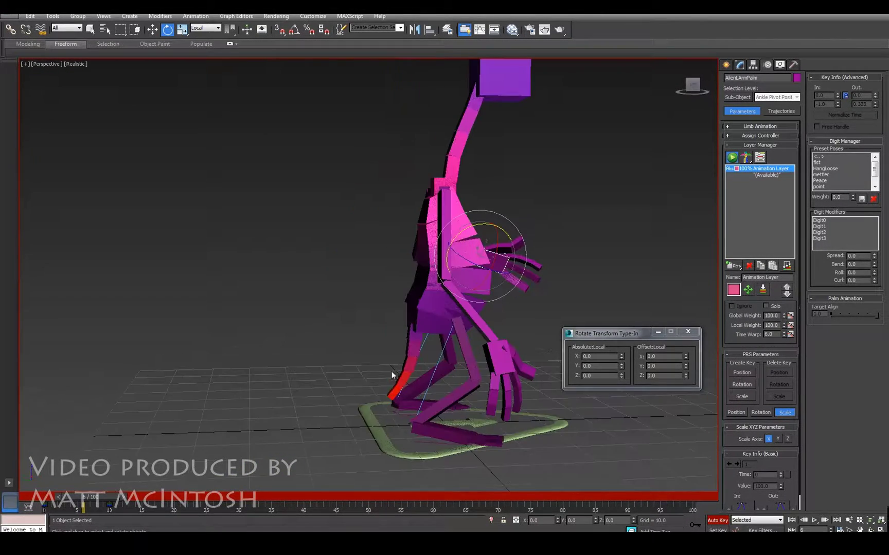
left_click(500, 362)
Step: Lift the AlienRArmPalm up and forward in front of the body
key("w")
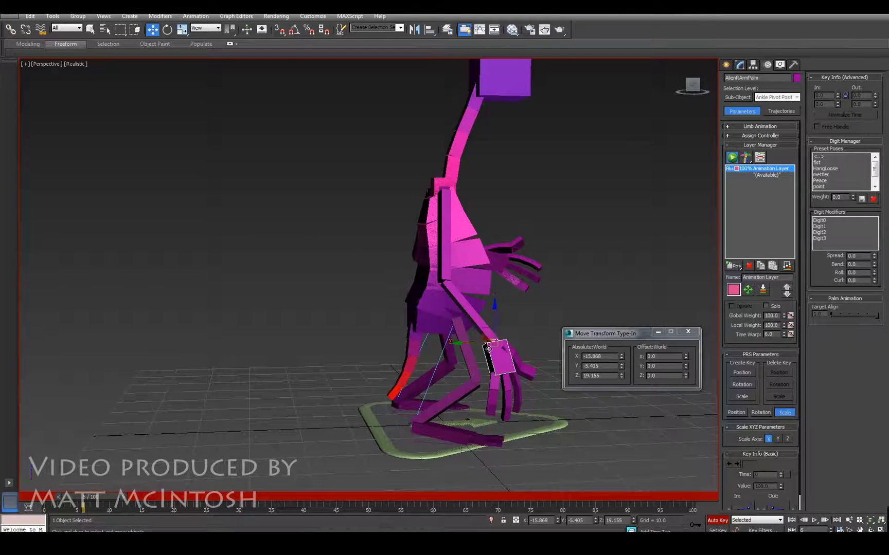
left_click_drag(495, 342, 522, 230)
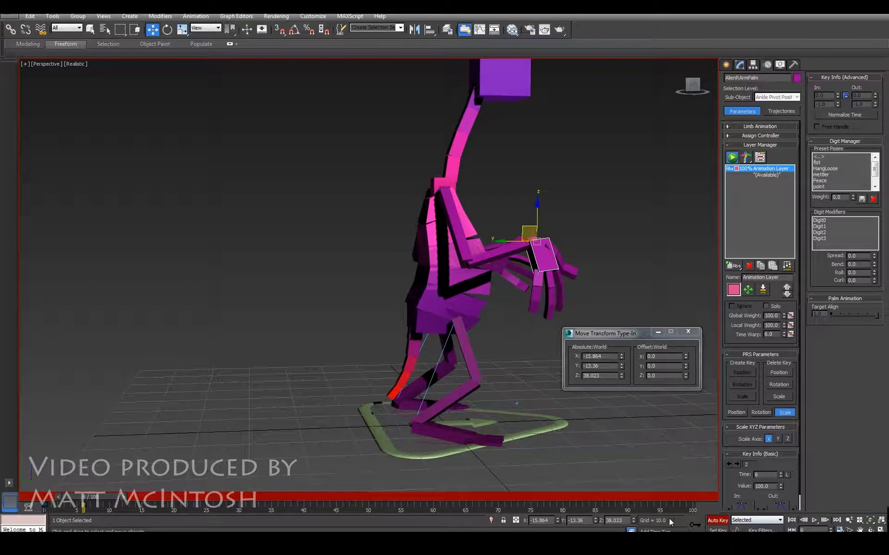
middle_click_drag(493, 273, 484, 271, "alt")
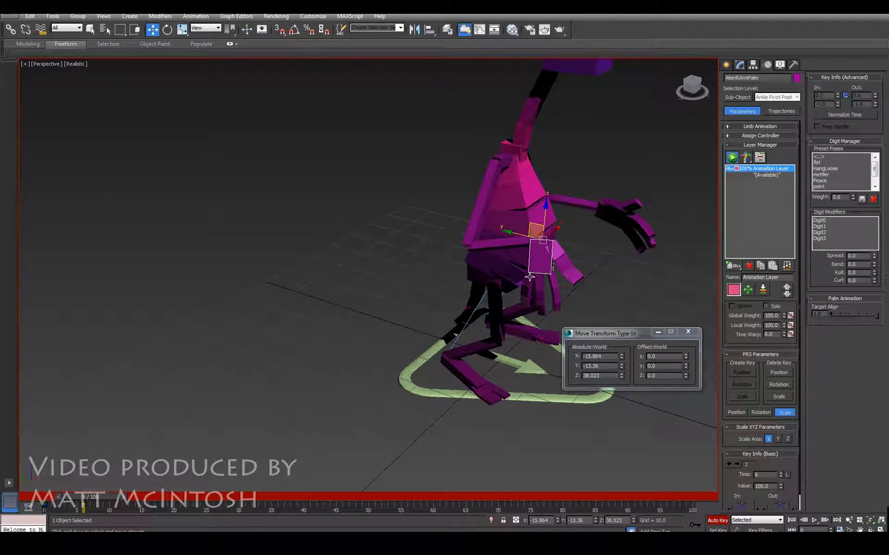
key("e")
middle_click_drag(540, 246, 566, 216, "alt")
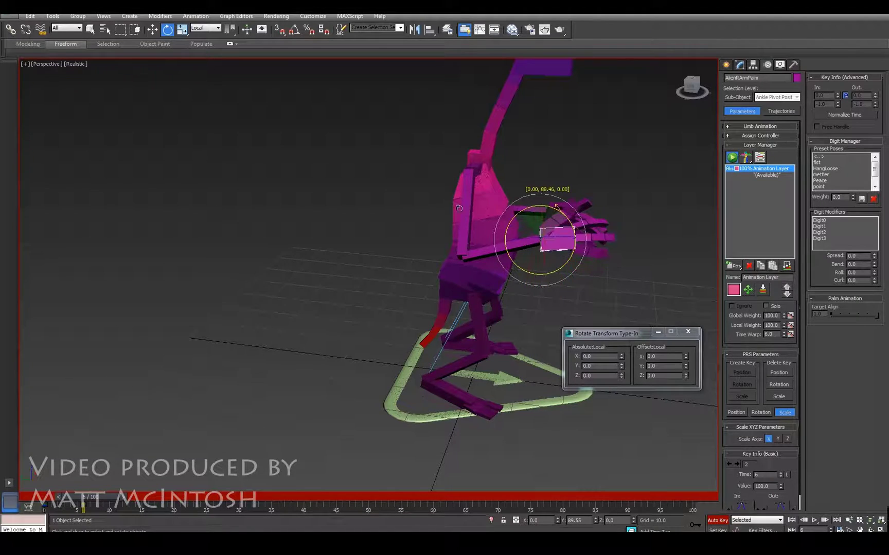
middle_click_drag(568, 217, 535, 253, "alt")
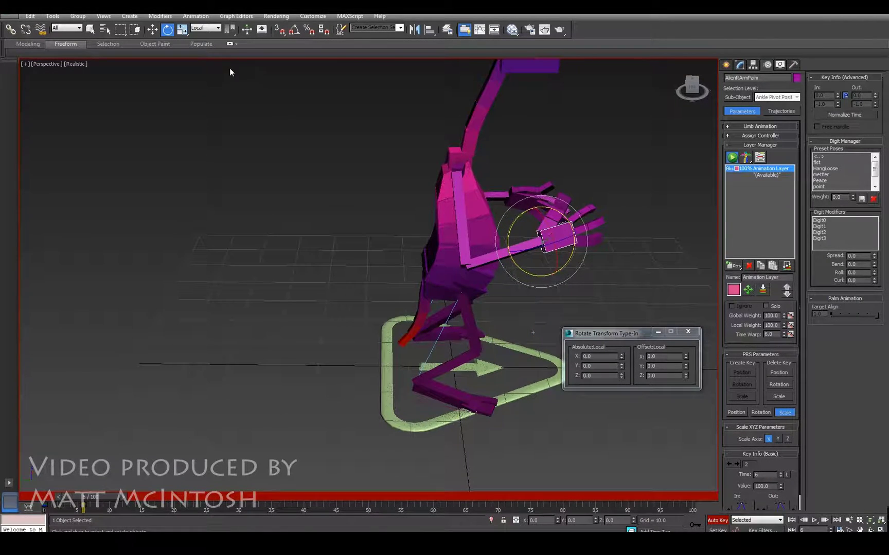
Step: Set the reference coordinate system to View for rotating the hand
left_click(216, 27)
left_click(198, 36)
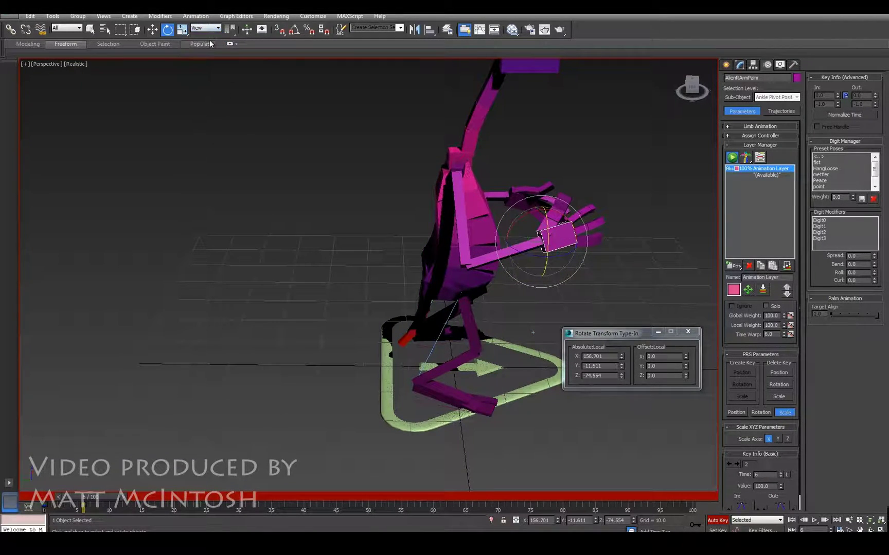
middle_click_drag(622, 254, 567, 272, "alt")
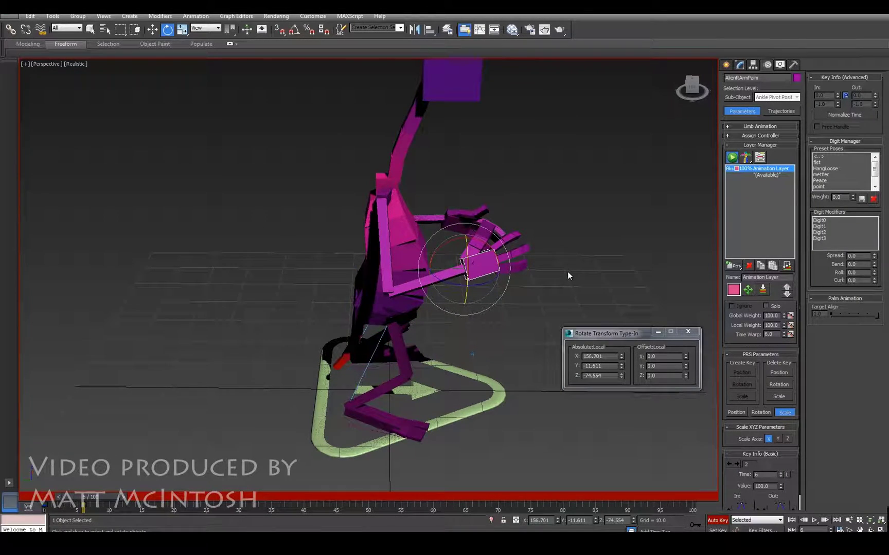
middle_click_drag(498, 276, 485, 264, "alt")
scroll(485, 264, "up", 4)
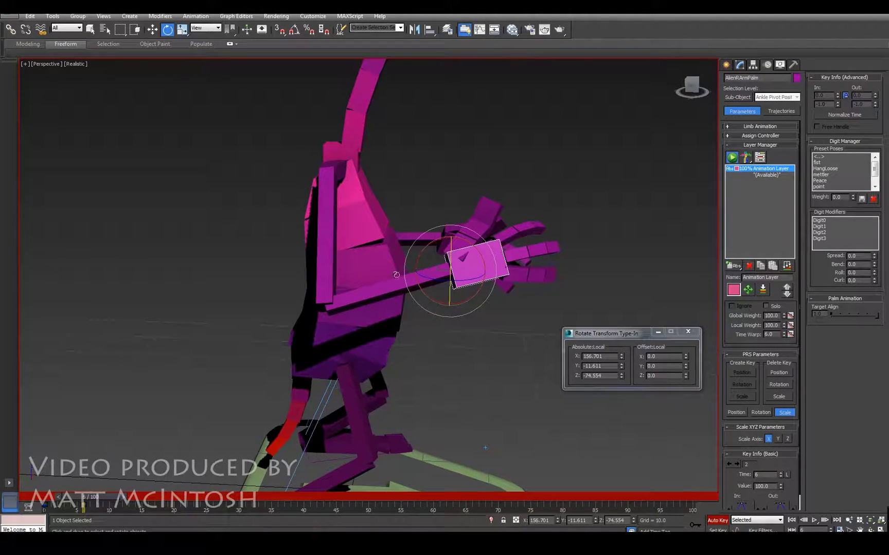
Step: Orbit and zoom around the alien to inspect the raised arm and hand
middle_click_drag(440, 303, 498, 321, "alt")
middle_click_drag(511, 284, 479, 254, "alt")
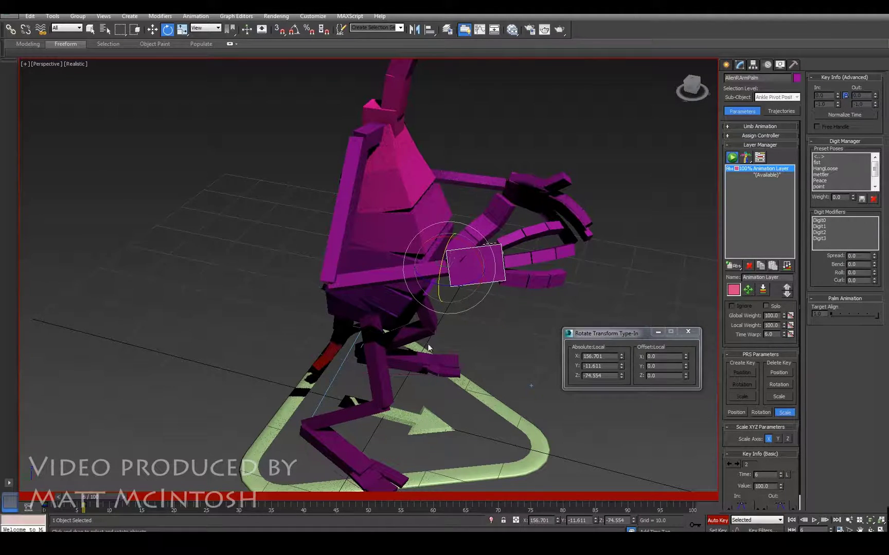
middle_click_drag(415, 322, 353, 315, "alt")
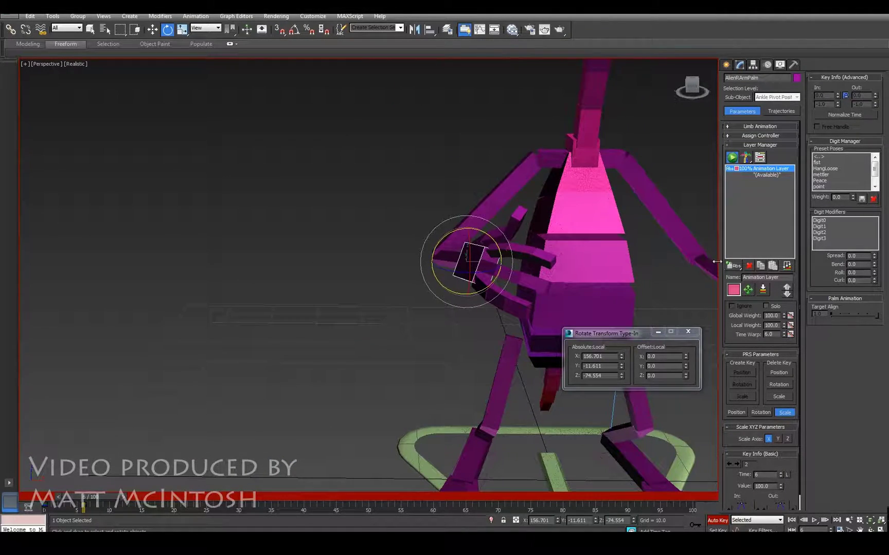
middle_click_drag(551, 315, 575, 300, "alt")
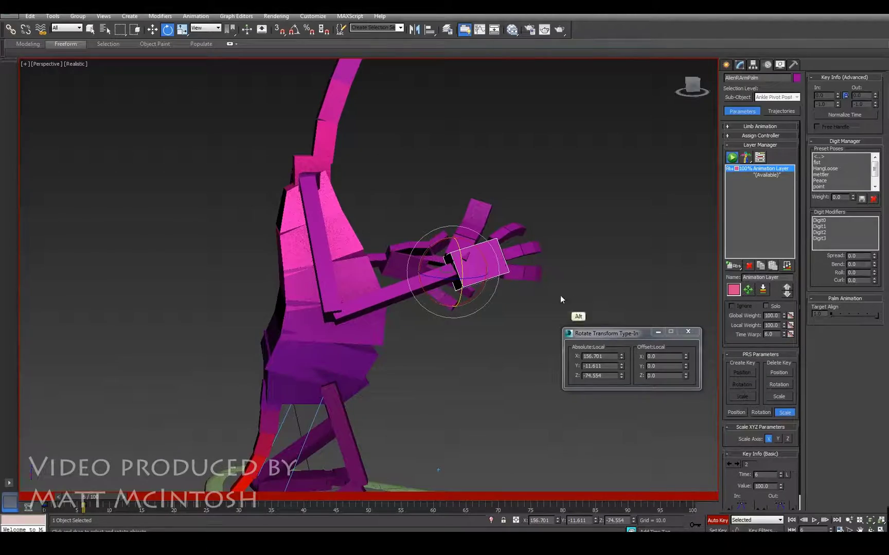
middle_click_drag(468, 277, 452, 308, "alt")
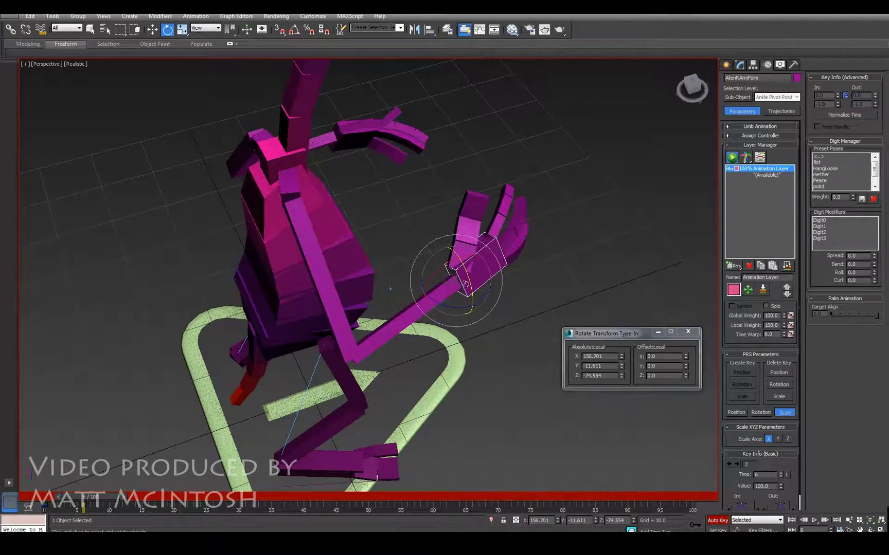
middle_click_drag(519, 288, 541, 234, "ctrl+alt")
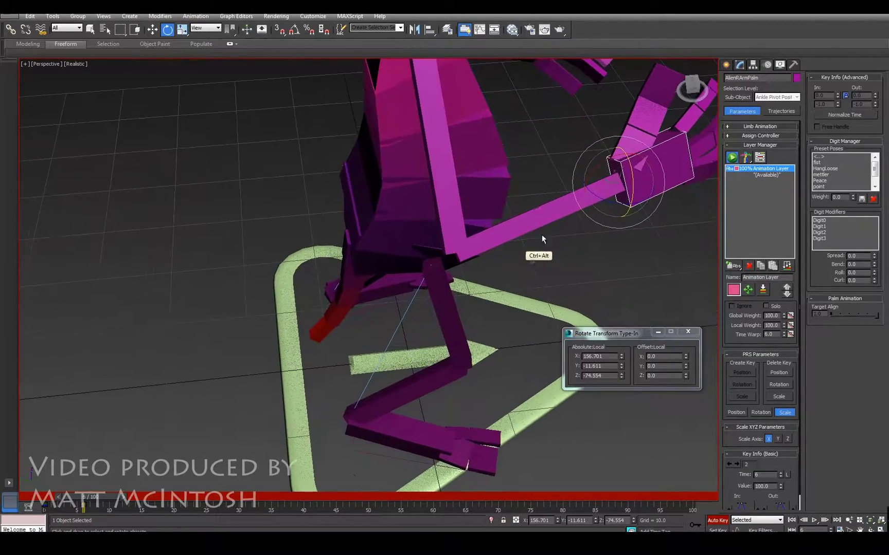
Step: Select AlienRArm2, go to frame 15 and switch rotation to Local coordinates
left_click(543, 217)
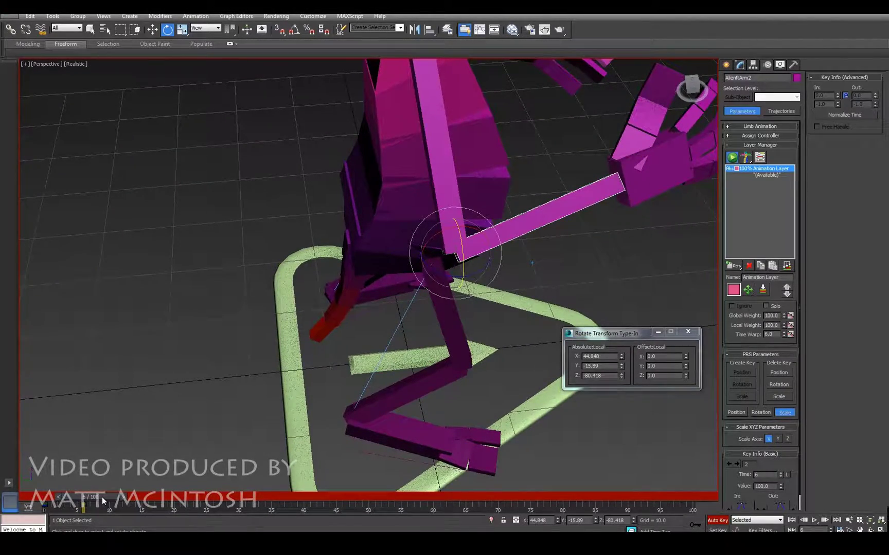
left_click_drag(101, 497, 157, 500)
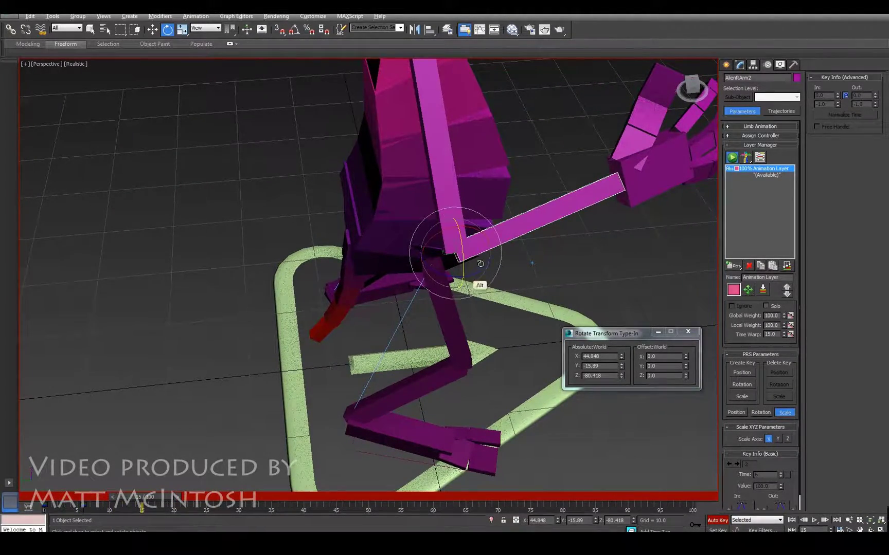
middle_click_drag(480, 263, 400, 172, "alt")
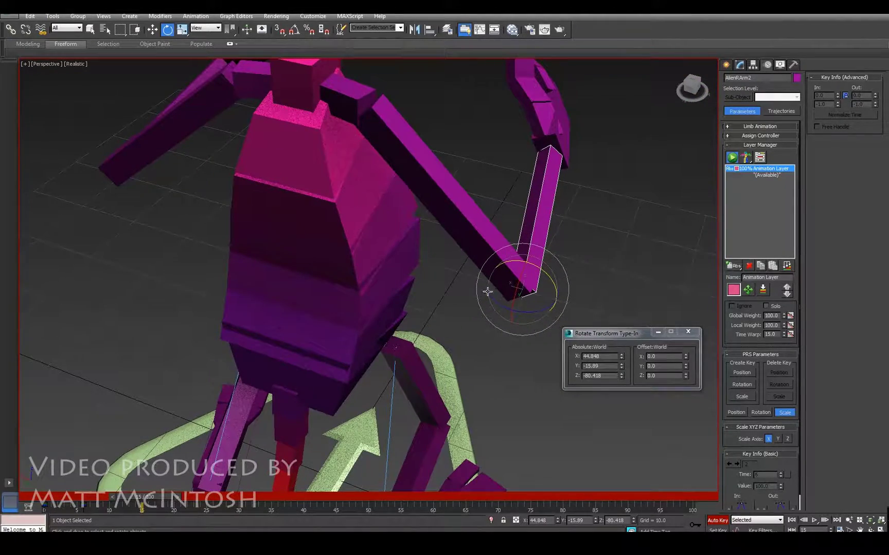
middle_click_drag(478, 230, 519, 282, "alt")
middle_click_drag(585, 291, 564, 273, "alt")
left_click(200, 29)
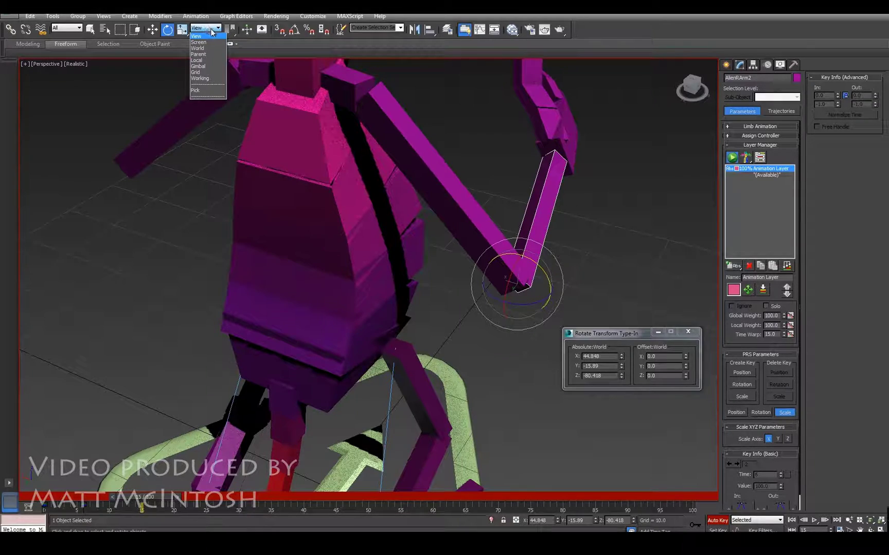
left_click(201, 60)
Step: Rotate the right forearm AlienRArm2 in Local coordinates, swinging it down and then forward
middle_click_drag(561, 280, 479, 257, "alt")
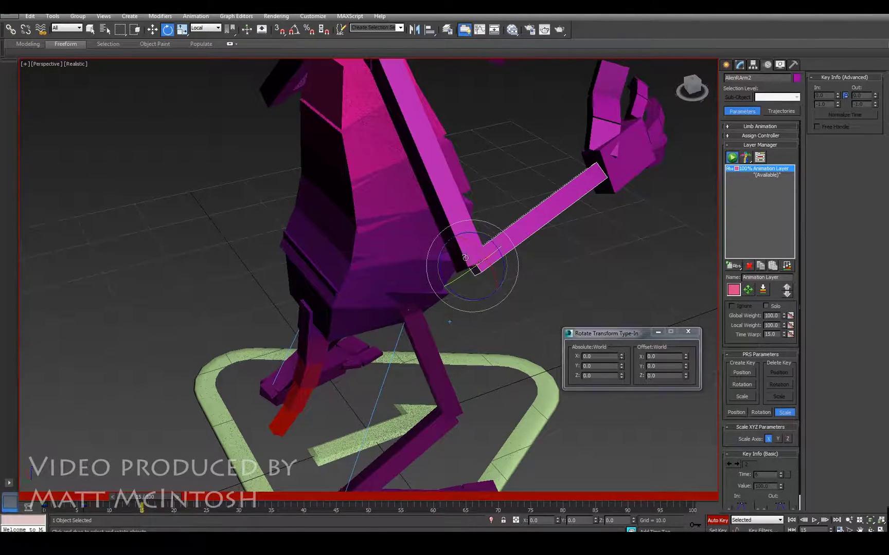
left_click_drag(471, 236, 530, 241)
middle_click_drag(530, 241, 353, 189, "alt")
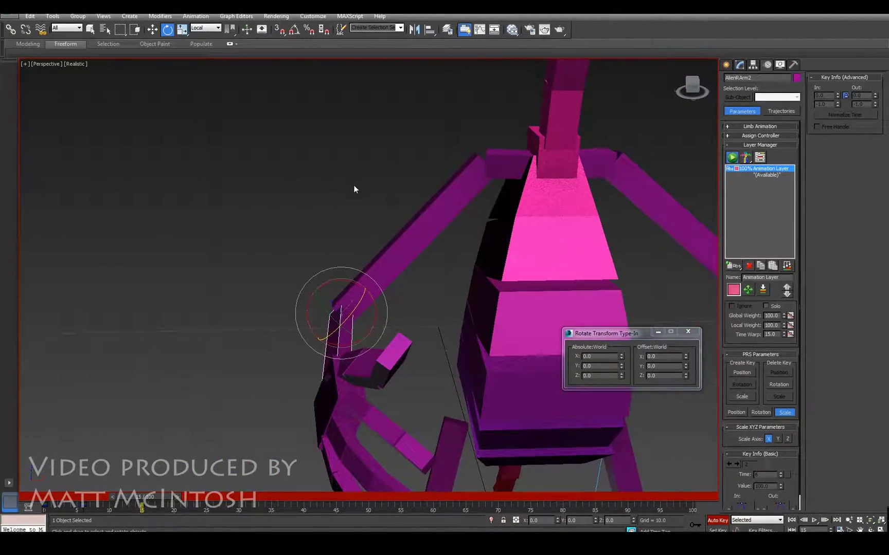
Step: Rotate the right upper arm AlienRArm1 about its Y axis to reach the hand forward
left_click_drag(431, 228, 430, 227)
left_click_drag(502, 126, 490, 182)
middle_click_drag(490, 182, 457, 219, "alt")
scroll(461, 197, "down", 5)
Step: Move the time slider to frame 25 and view the alien from the front
scroll(417, 278, "up", 4)
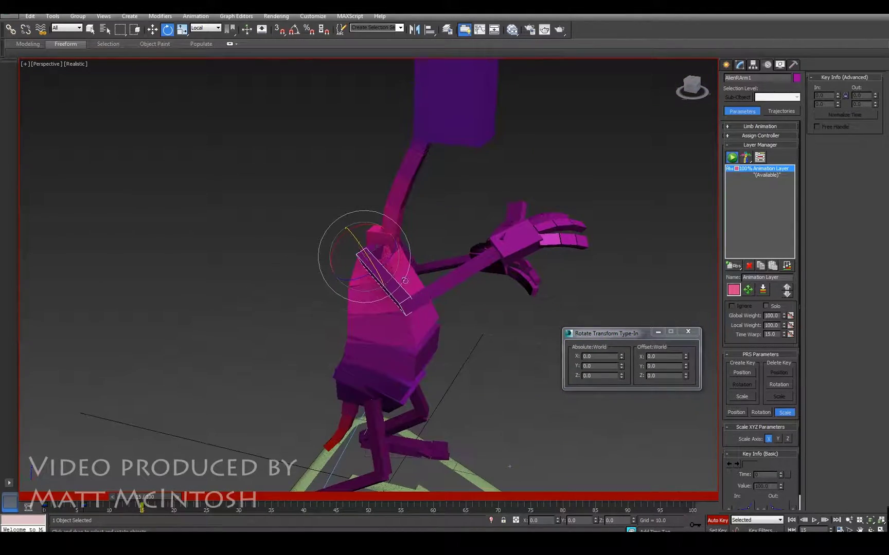
left_click_drag(163, 503, 228, 502)
scroll(362, 316, "down", 4)
scroll(356, 275, "up", 3)
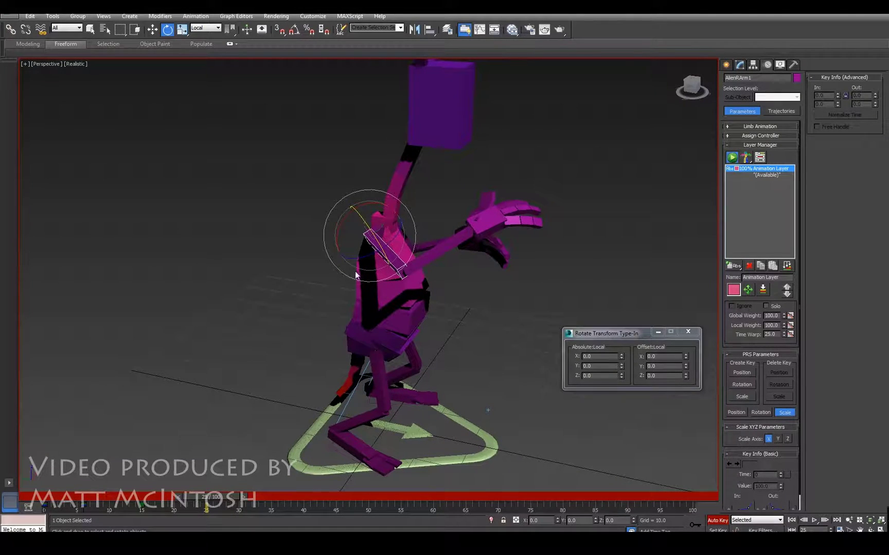
middle_click_drag(350, 244, 410, 345, "alt")
Step: Tilt the torso slightly at AlienSpine2 and rotate the right thigh AlienRLeg1 outward
left_click(410, 345)
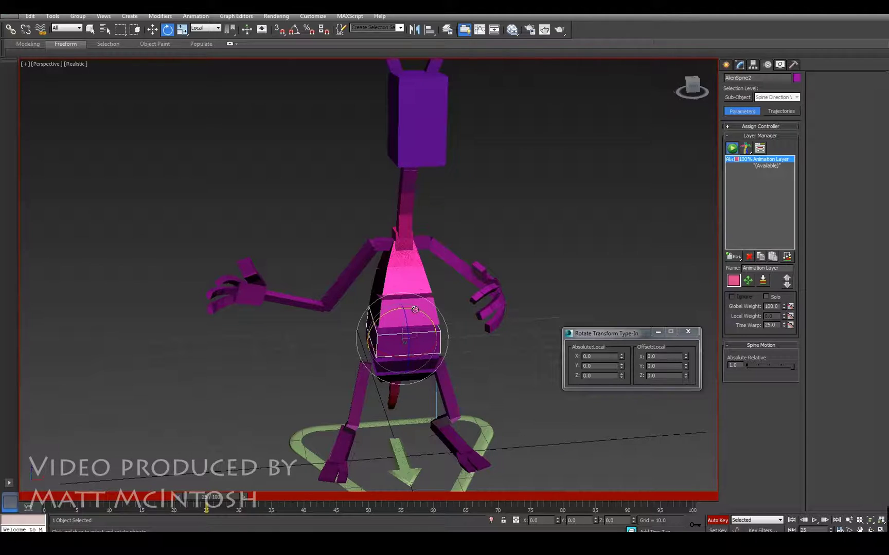
left_click_drag(371, 311, 373, 314)
left_click(354, 410)
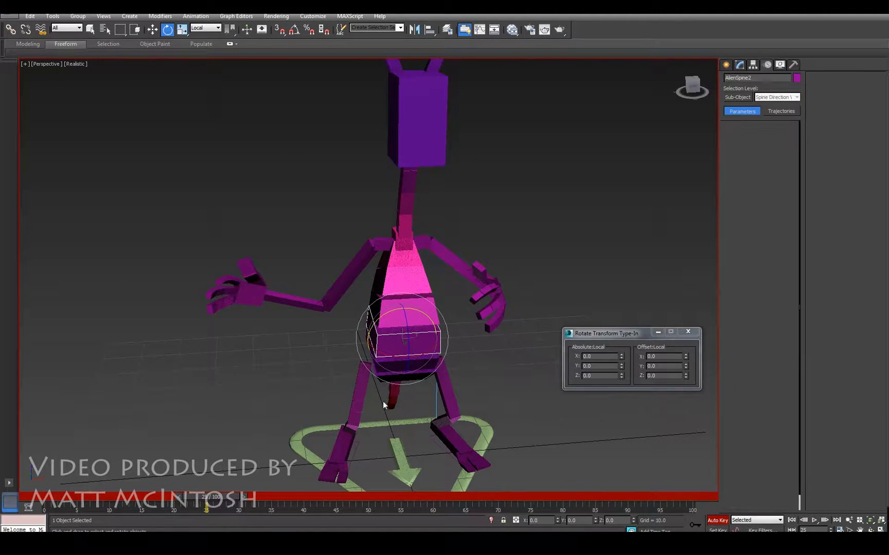
left_click_drag(381, 382, 367, 388)
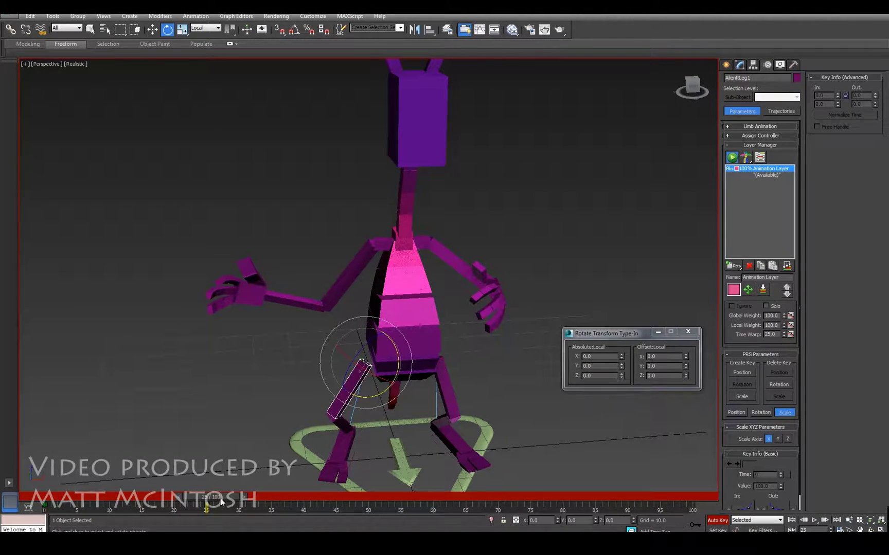
Step: Scrub back through frames 20 to 23 to review the leg motion
left_click_drag(232, 501, 194, 503)
key("e")
middle_click_drag(293, 376, 368, 375, "alt")
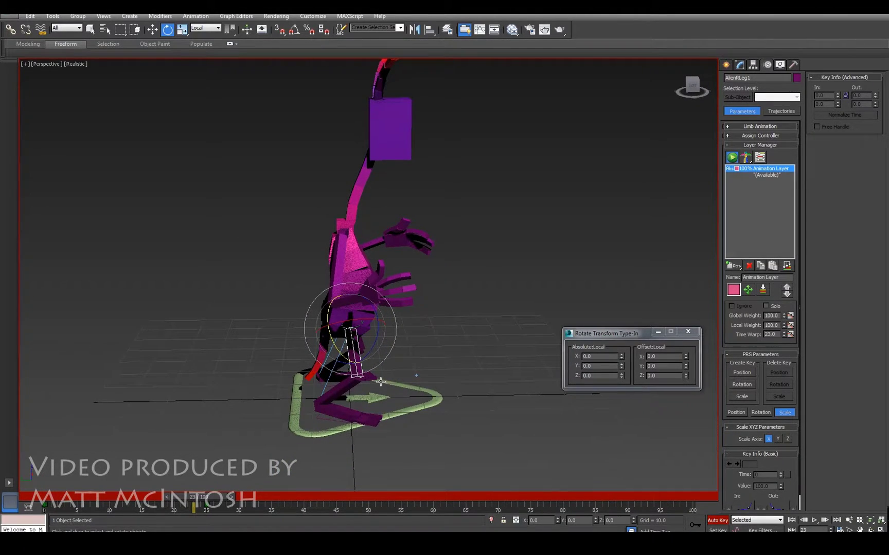